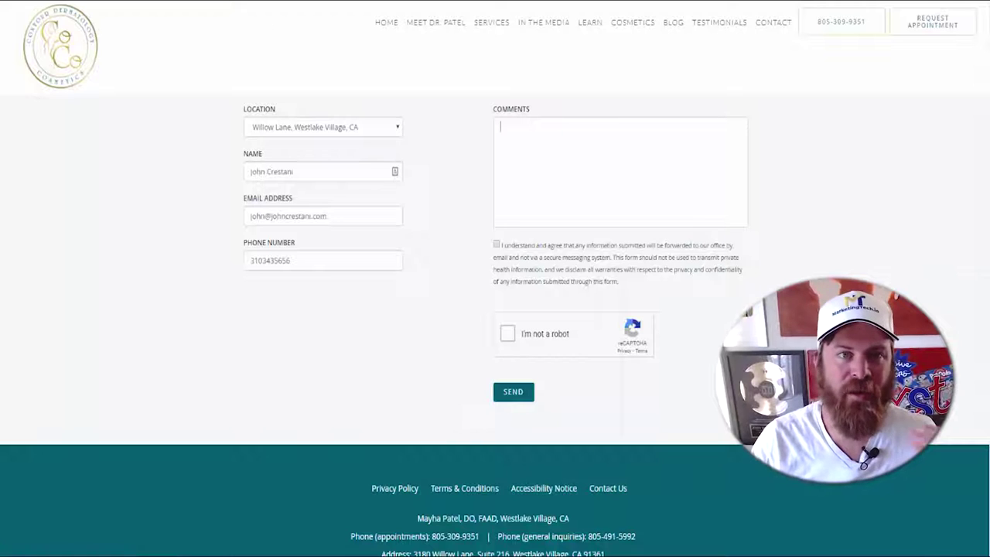
Review the outreach email script and subject lines in the Marketing Tech Promotion Resources document
left_click(242, 2)
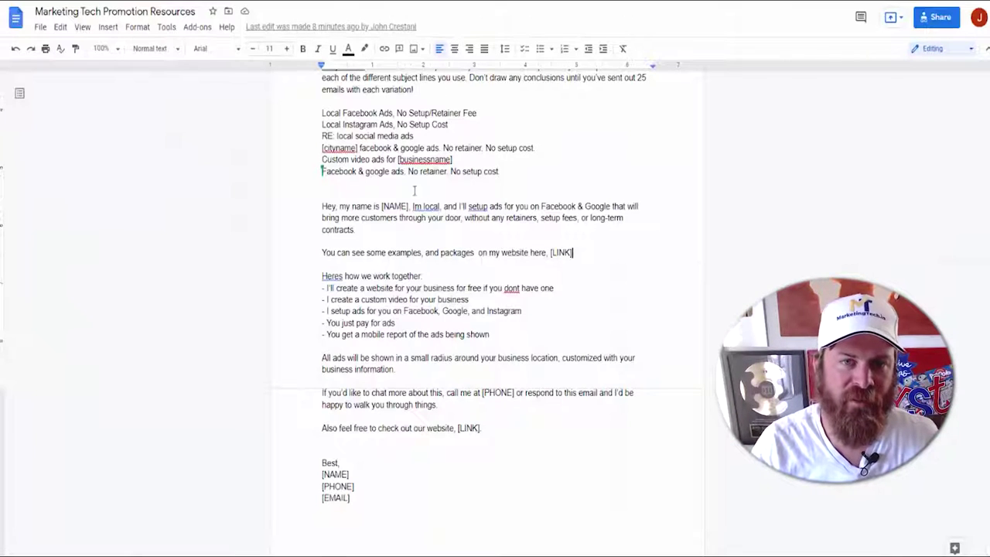
scroll(379, 166, "up", 2)
scroll(331, 193, "down", 2)
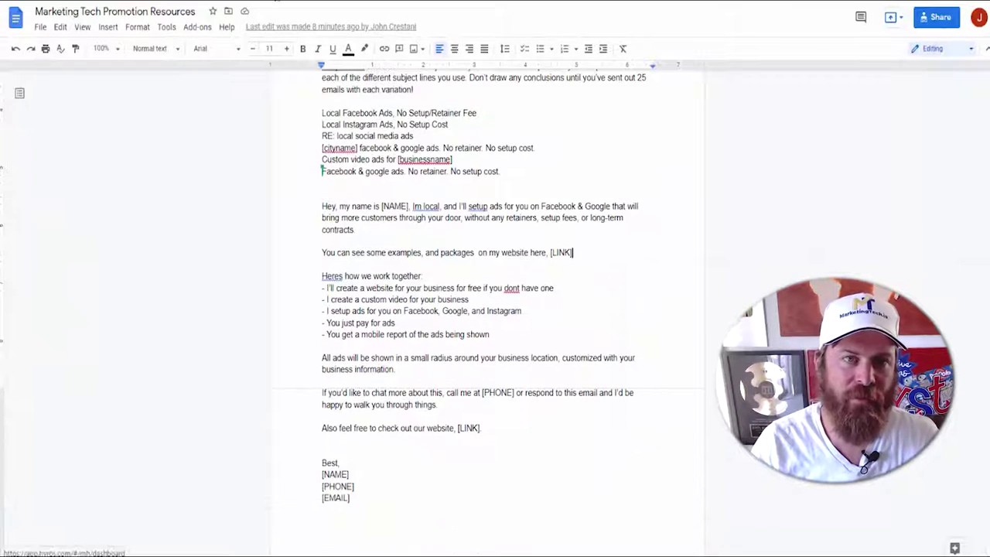
Switch to Gmail and fill a new message with the saved "Facebook & Google ads" template
left_click(276, 1)
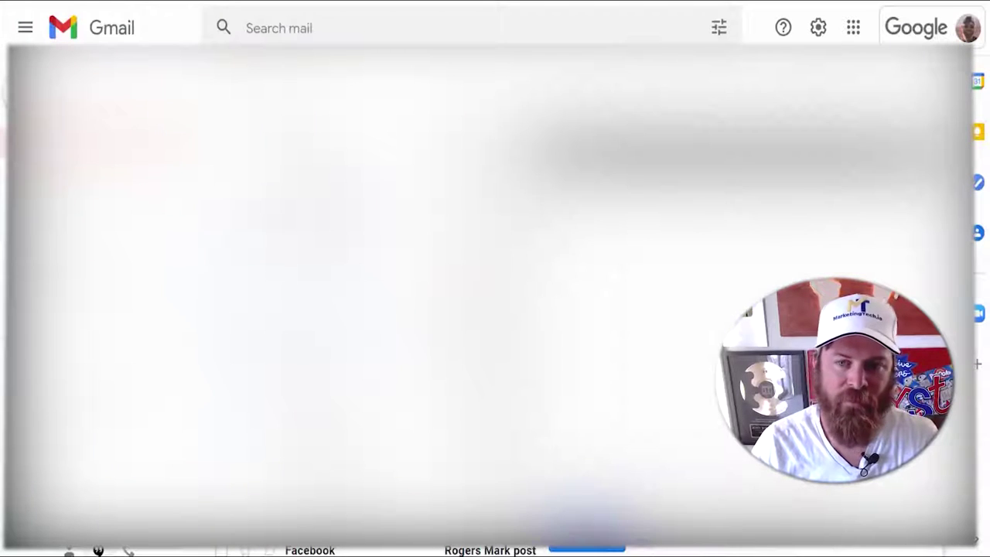
key("ctrl+minus")
key("ctrl+minus")
key("ctrl+minus")
key("ctrl+minus")
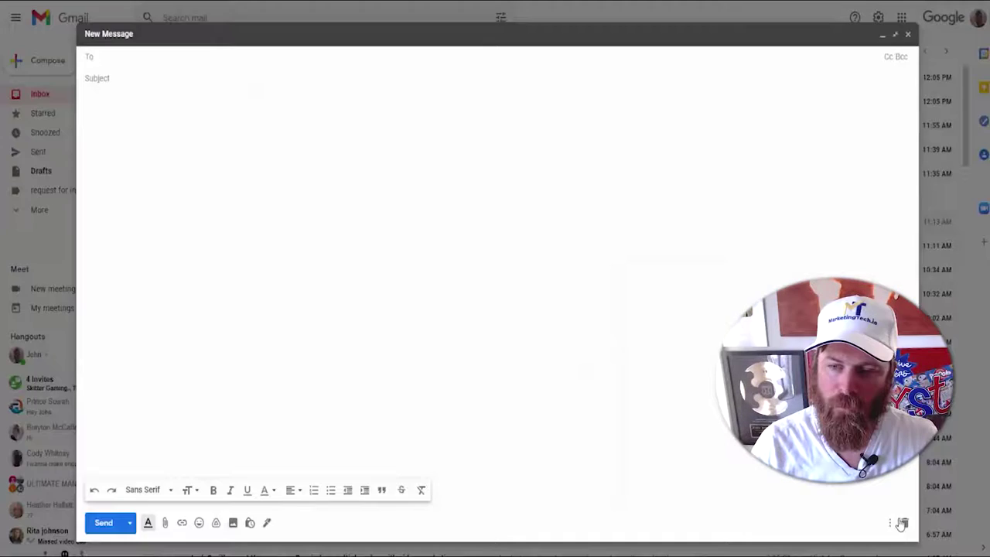
left_click(890, 523)
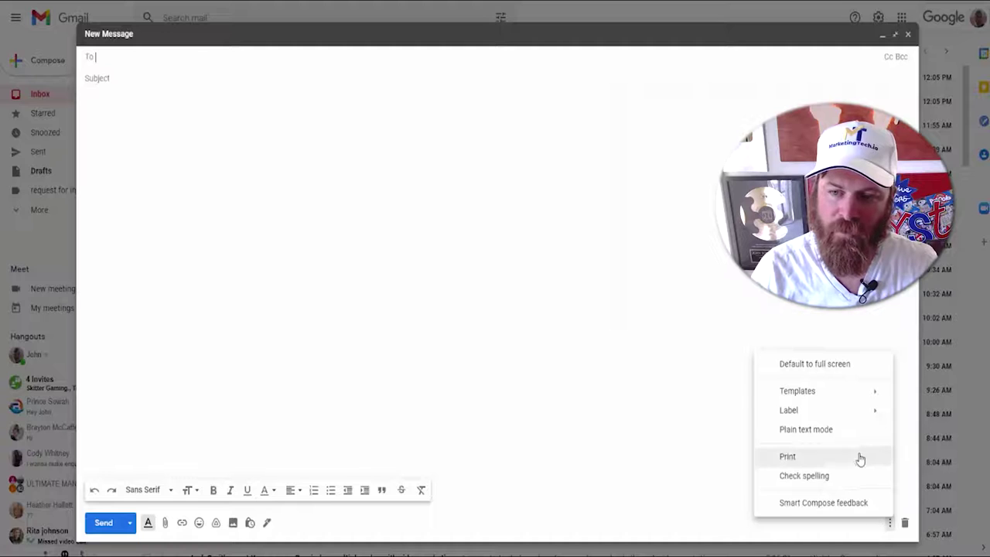
mouse_move(845, 392)
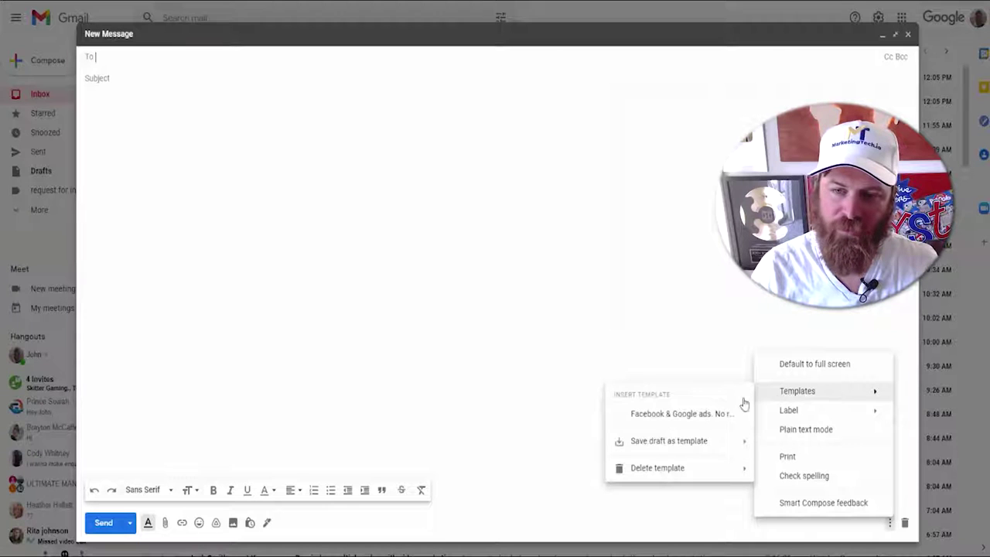
left_click(681, 414)
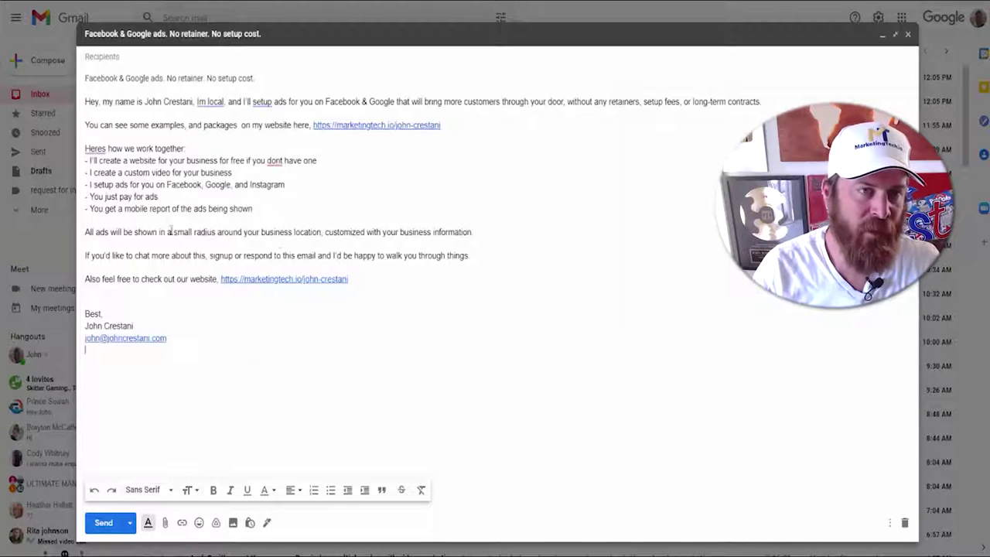
Copy the email body into the contact form's comments and put the sign-off, name and email address on separate lines
key("ctrl+a")
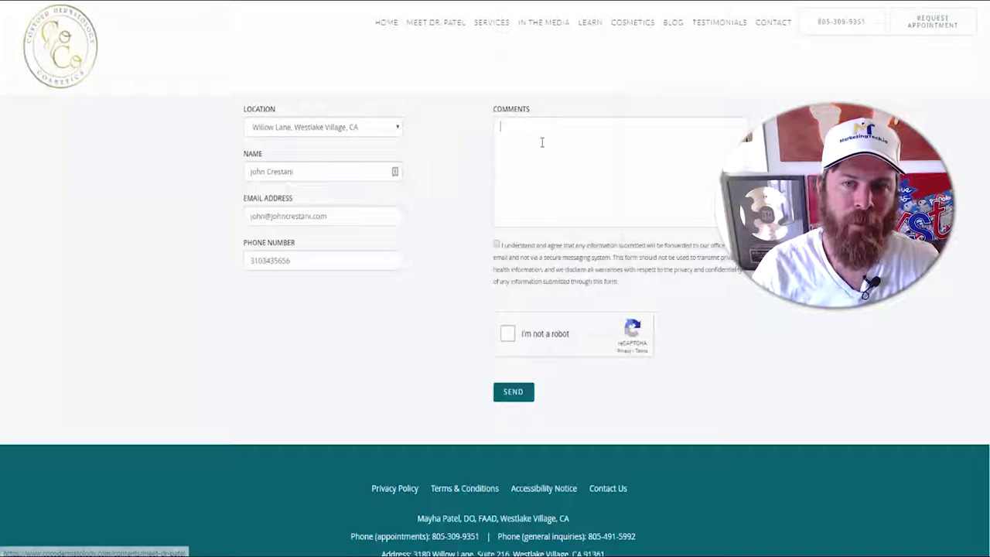
key("ctrl+v")
left_click(514, 218)
type(",")
key("Return")
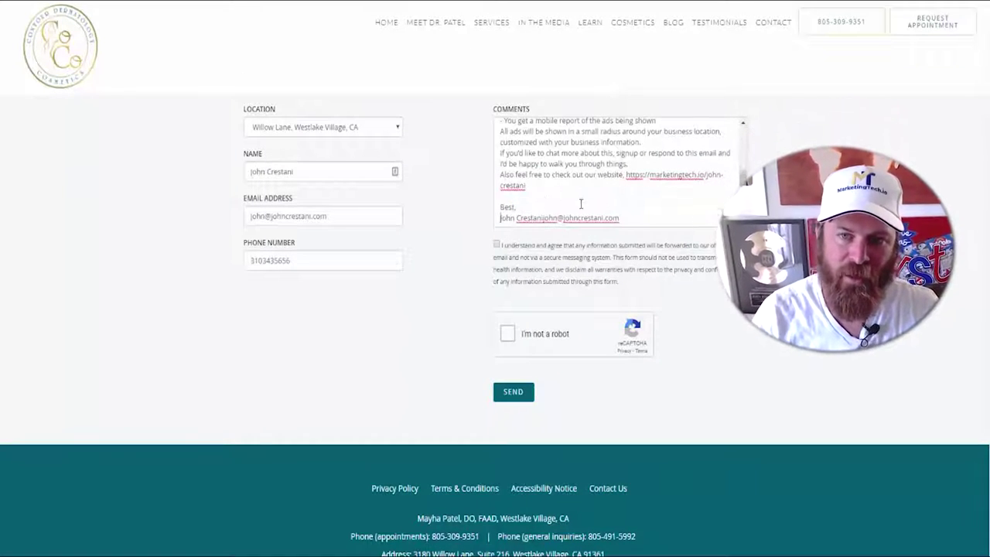
left_click(543, 217)
key("Return")
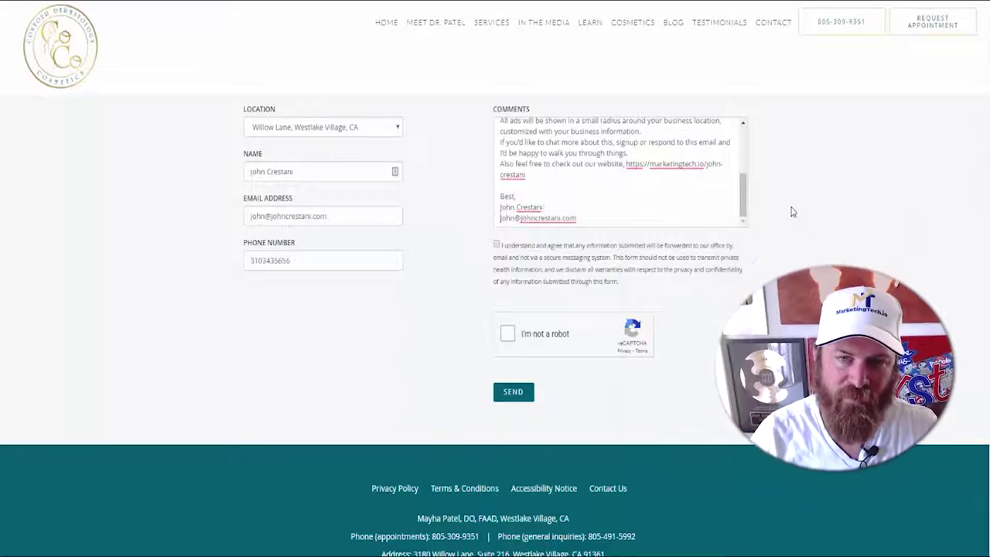
Put the website, custom video and ads setup items under "Heres how we work together:" on their own dashed lines in the comments
scroll(604, 205, "up", 6)
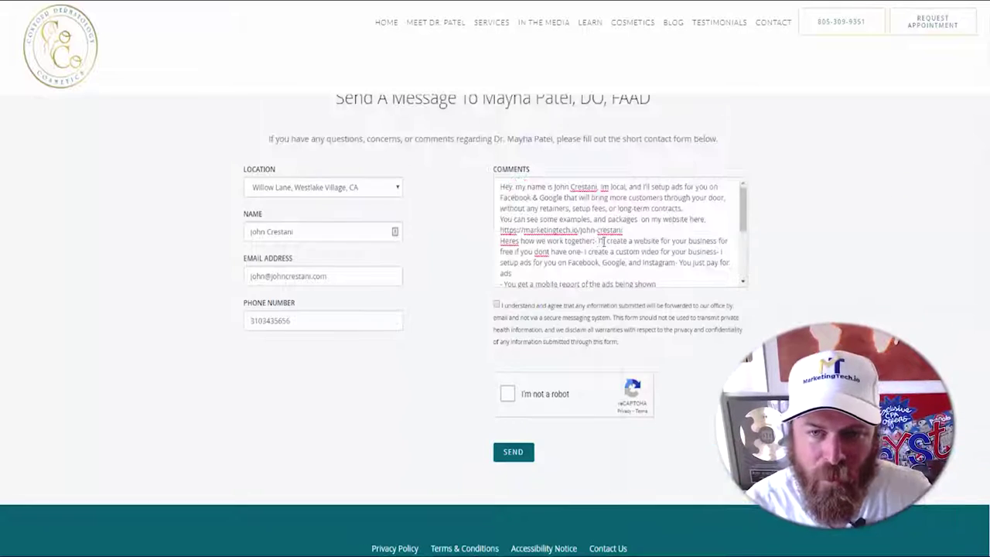
type(":")
key("Return")
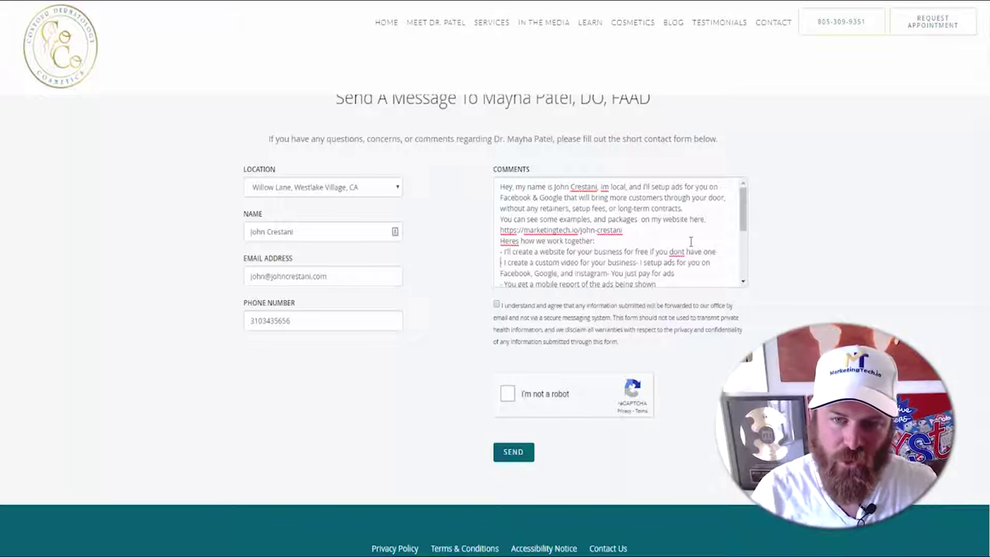
key("Return")
type("-")
scroll(647, 257, "down", 2)
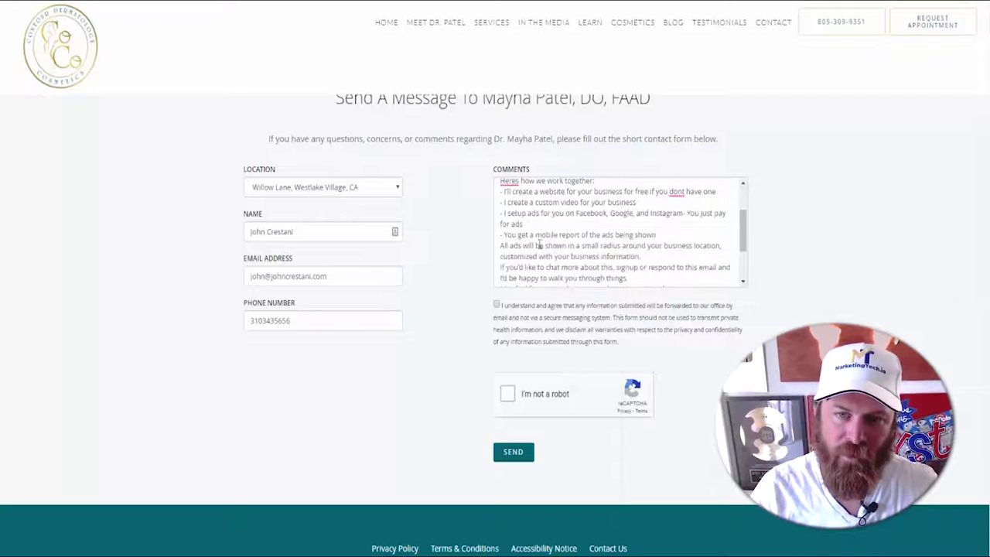
Insert blank lines before the comment's "All ads will be shown", "If you'd like to chat" and "Also feel free" paragraphs
left_click(677, 238)
key("Return")
left_click(663, 266)
key("Return")
scroll(559, 228, "down", 2)
key("Return")
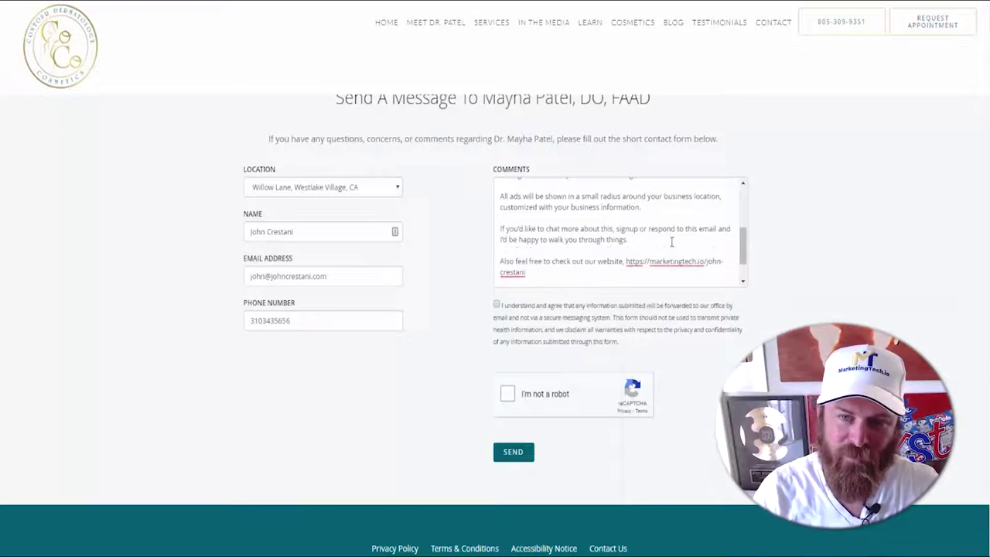
Insert blank lines before "You can see some examples" and "Heres how we work together" in the comments
scroll(671, 241, "up", 2)
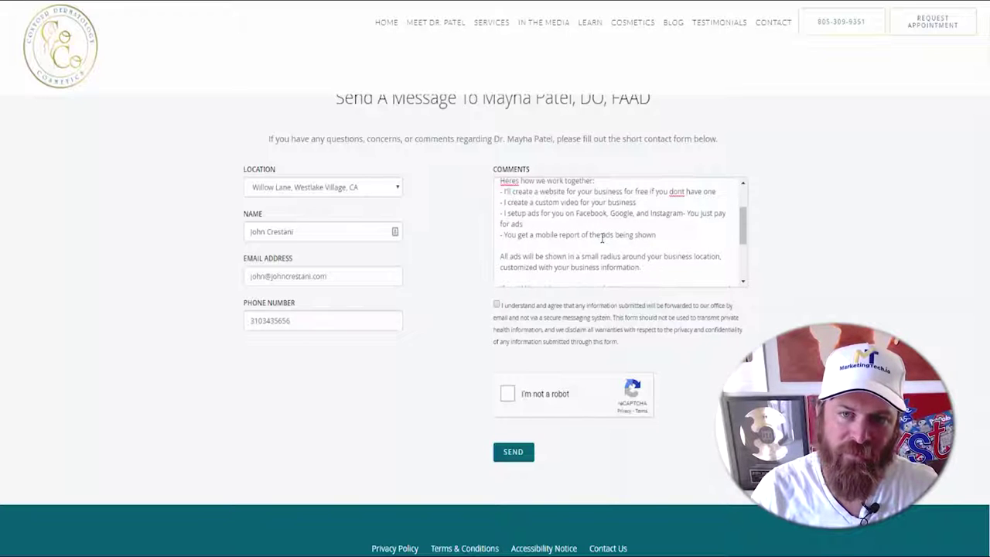
scroll(603, 239, "up", 2)
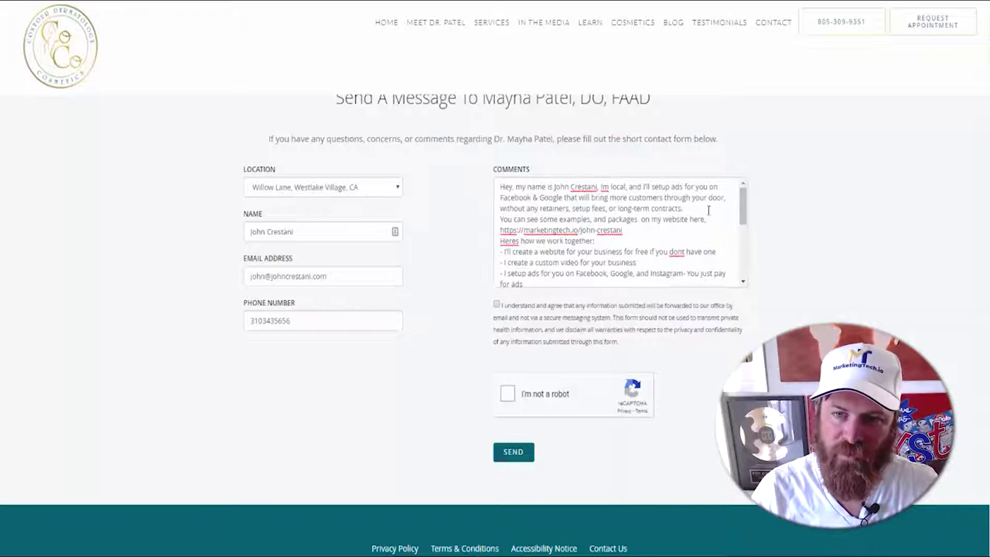
key("Return")
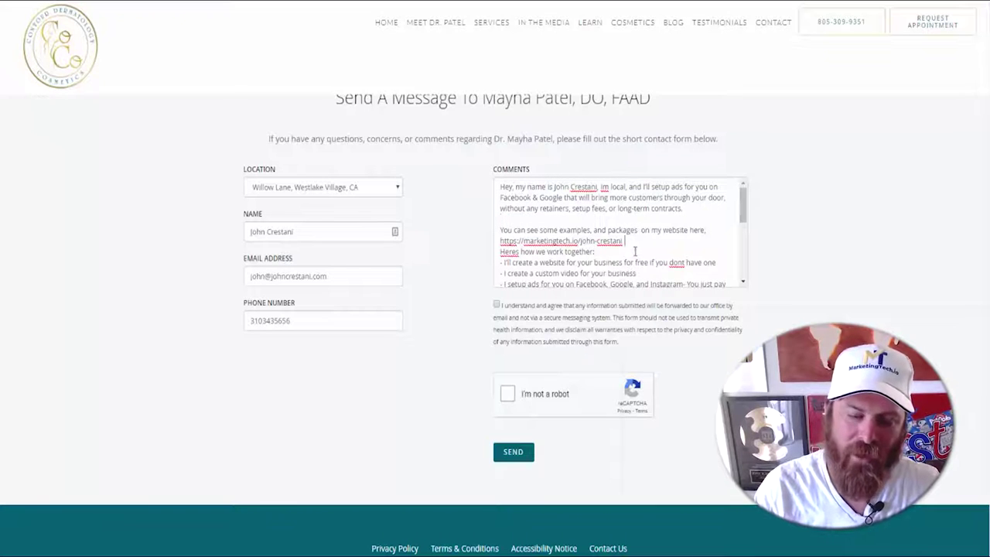
key("Return")
scroll(561, 262, "down", 10)
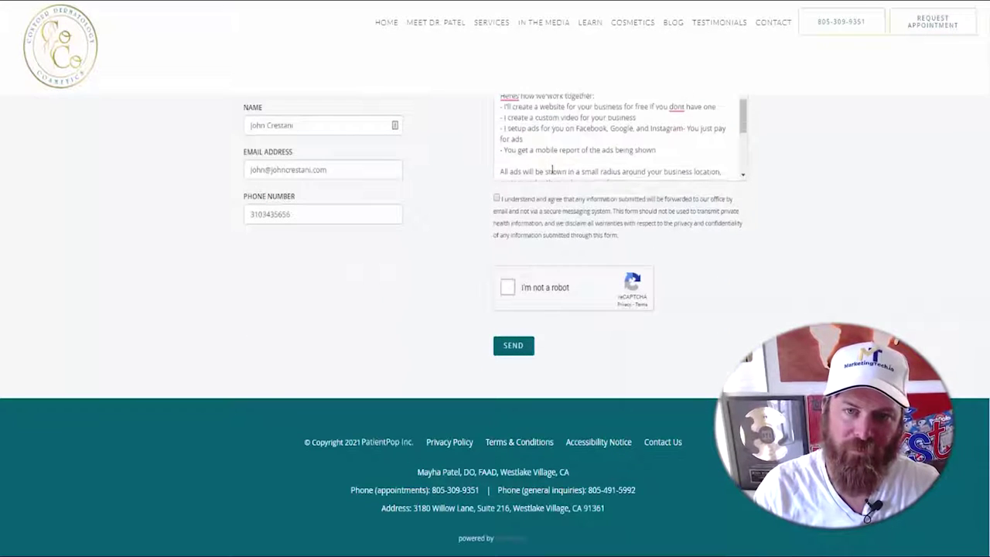
Accept the information disclaimer, complete the reCAPTCHA check and send the contact form message
scroll(835, 219, "up", 2)
scroll(599, 288, "down", 1)
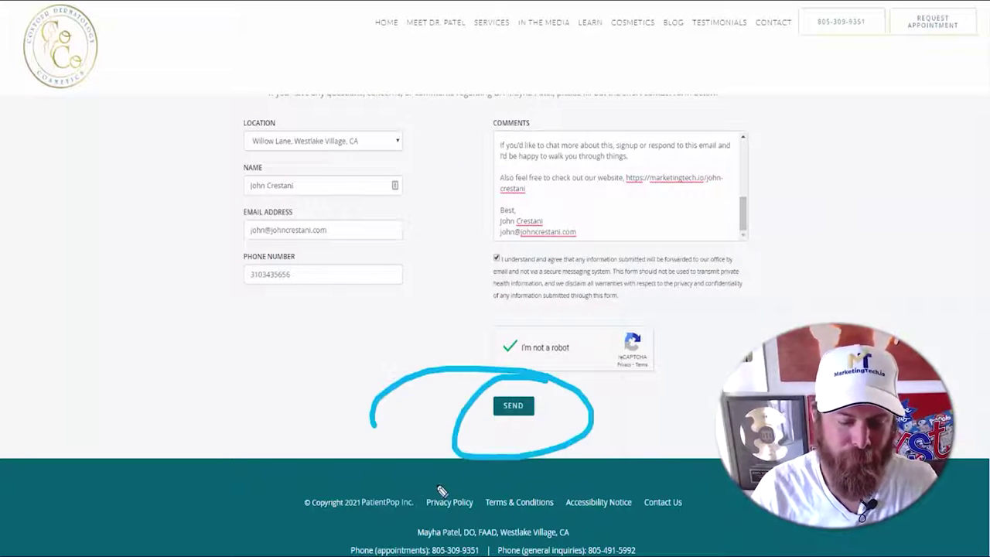
left_click(503, 402)
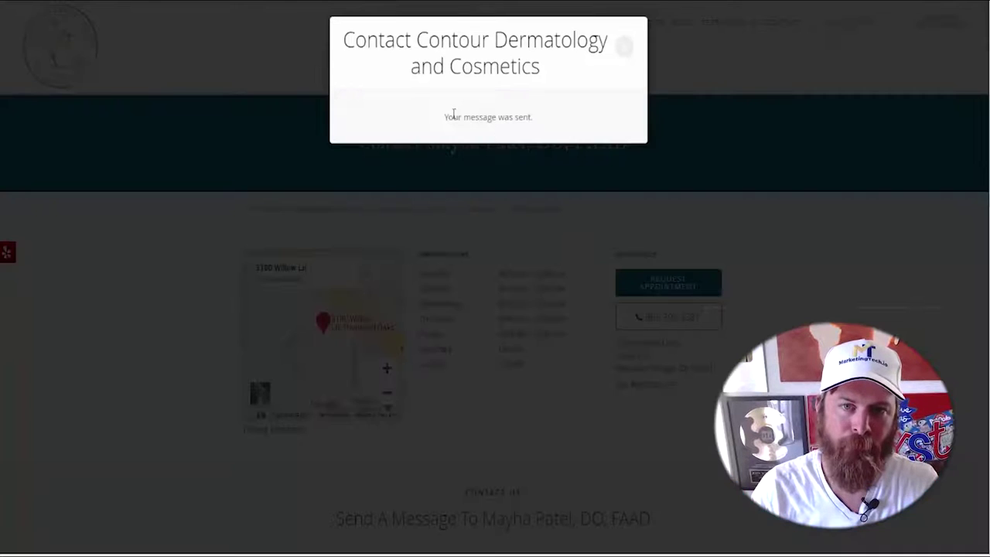
left_click_drag(454, 116, 532, 118)
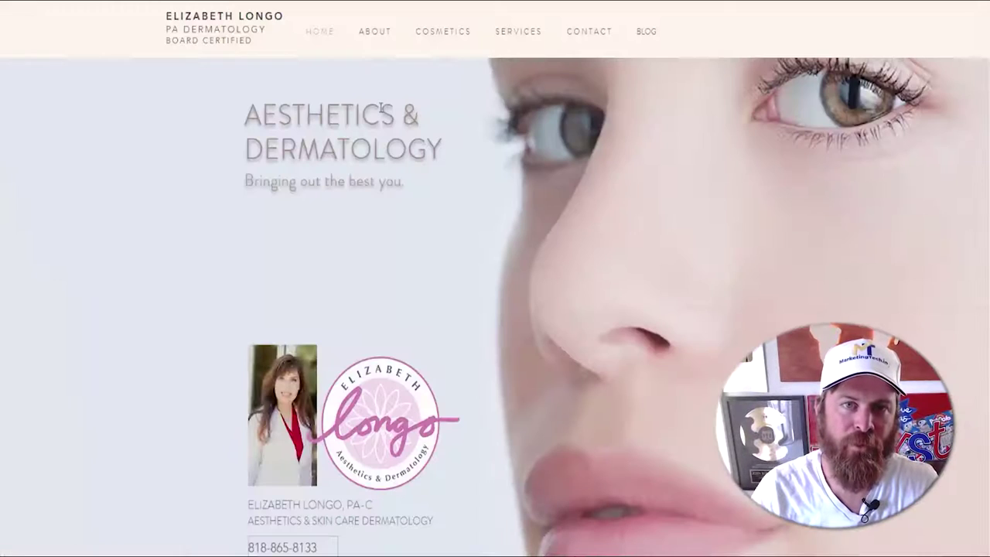
Fill the second dermatology practice's contact form subject with "Facebook & google ads. No retainer. No setup cost." from the script document
left_click_drag(155, 17, 287, 43)
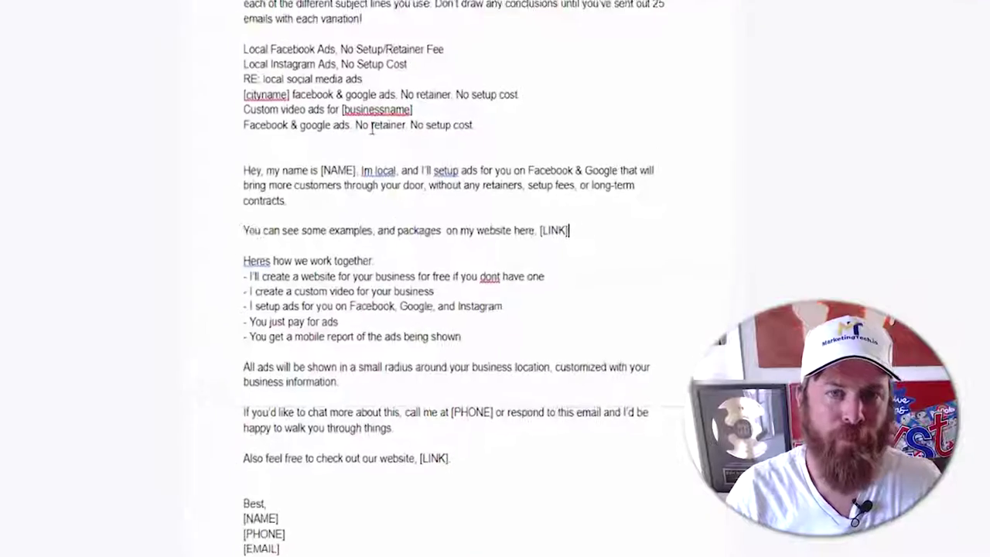
scroll(495, 309, "up", 5)
left_click_drag(450, 467, 90, 469)
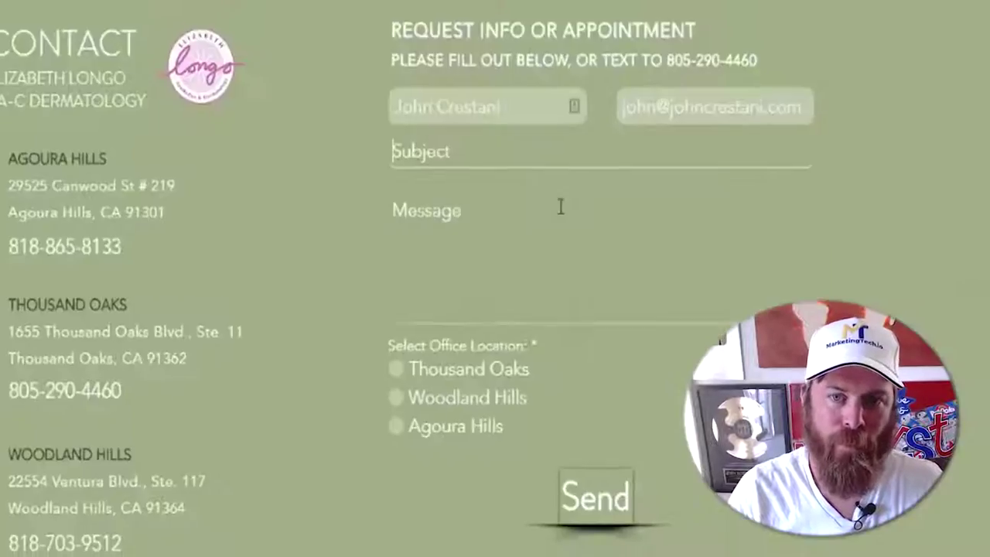
type("Facebook & google ads. No retainer. No setup cost.")
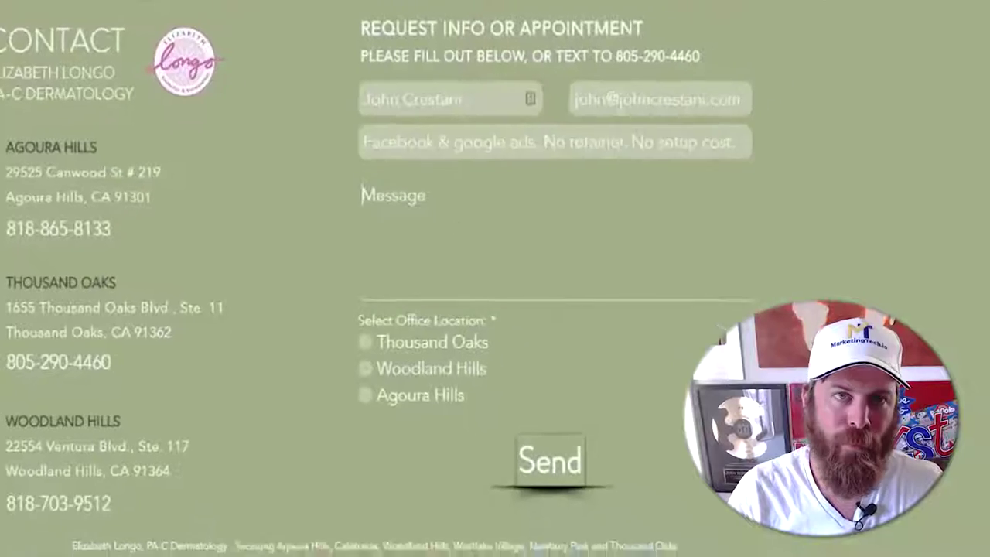
Copy the email body into the form's message and choose Agoura Hills as the office location
key("ctrl+a")
key("ctrl+c")
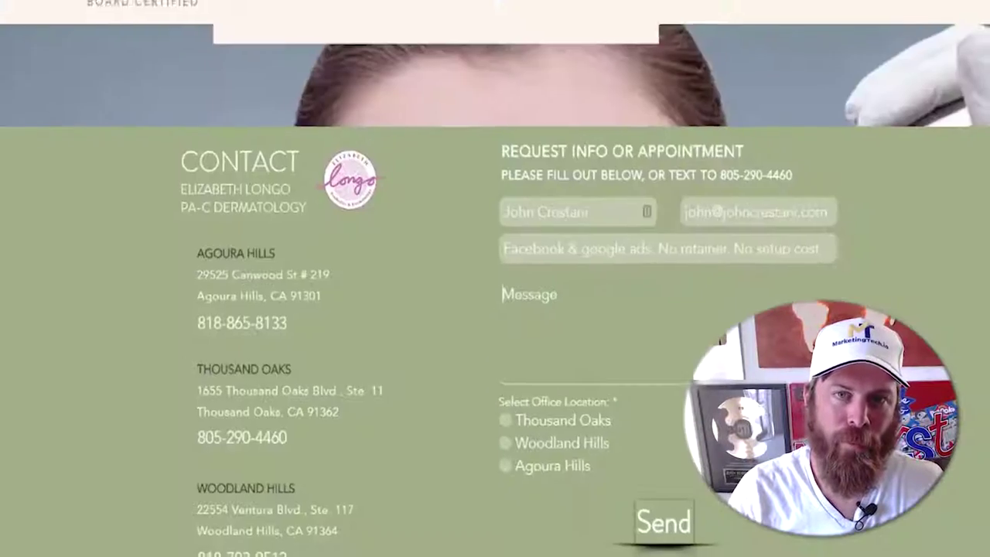
key("ctrl+v")
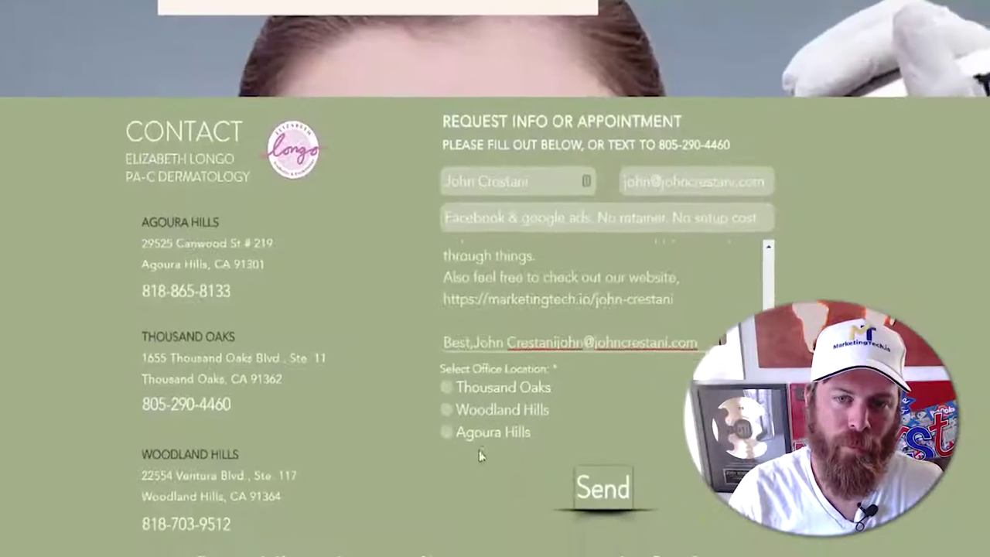
left_click(486, 443)
Put the message's sign-off, name and email address on separate lines and send the form
left_click(585, 344)
key("Return")
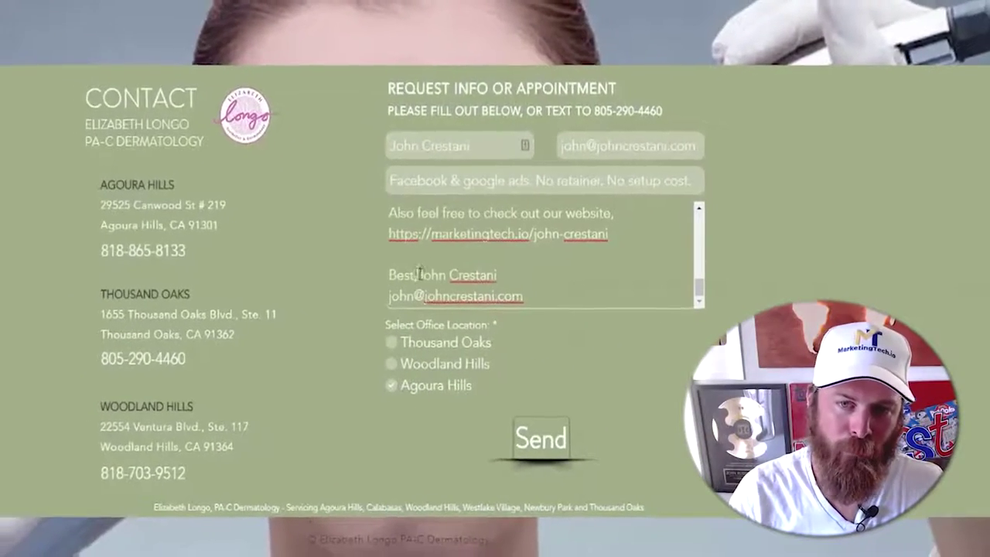
left_click(418, 273)
key("Return")
scroll(538, 258, "up", 3)
left_click(540, 439)
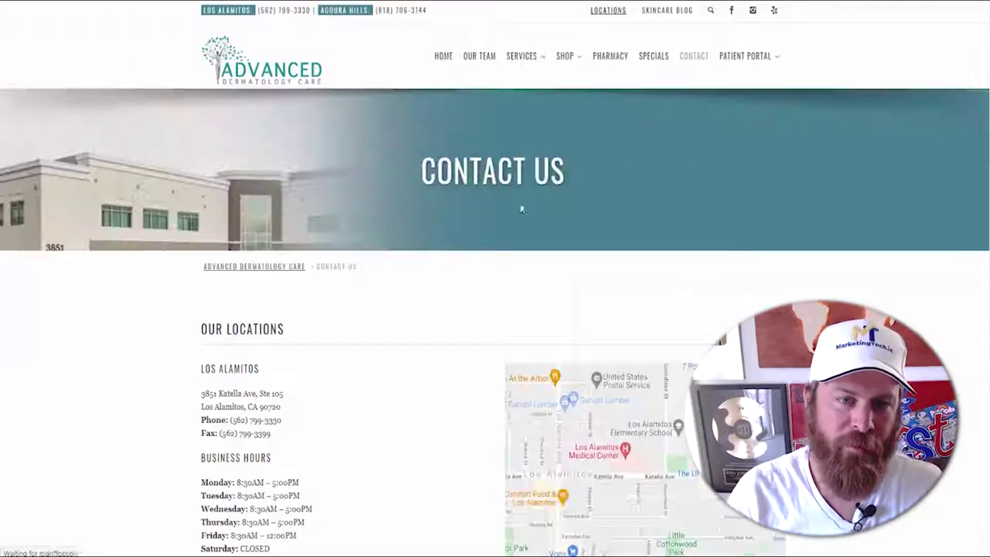
Look through the next dermatology practices' pages for a way to contact them and open Abrishami Derm's contact page
scroll(495, 310, "down", 3)
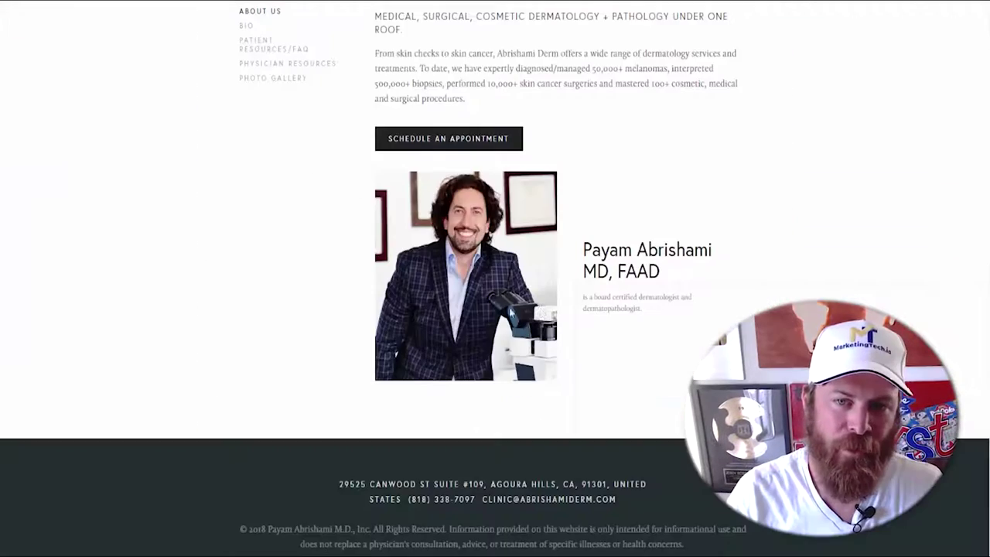
scroll(560, 312, "down", 1)
scroll(542, 317, "up", 6)
scroll(475, 332, "down", 4)
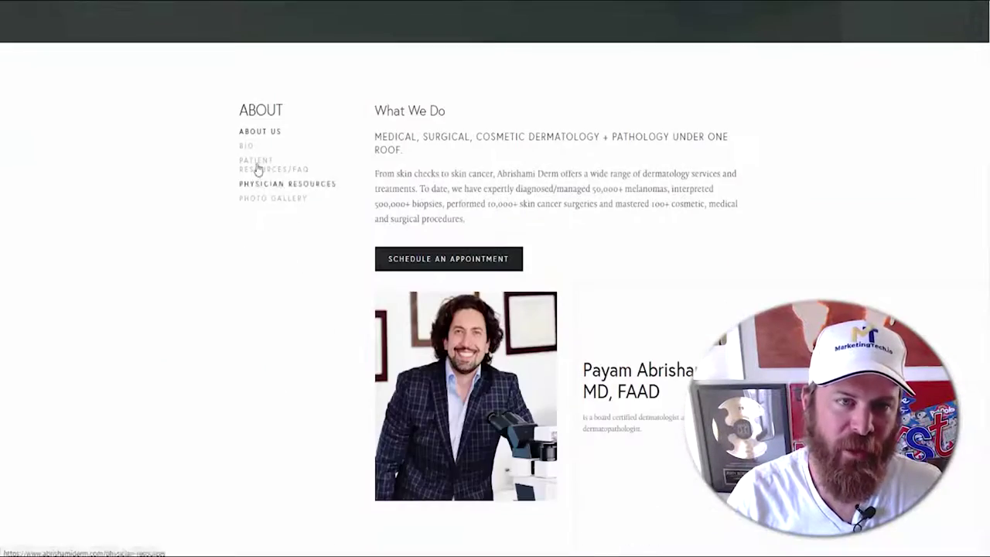
scroll(453, 178, "up", 2)
scroll(454, 179, "up", 2)
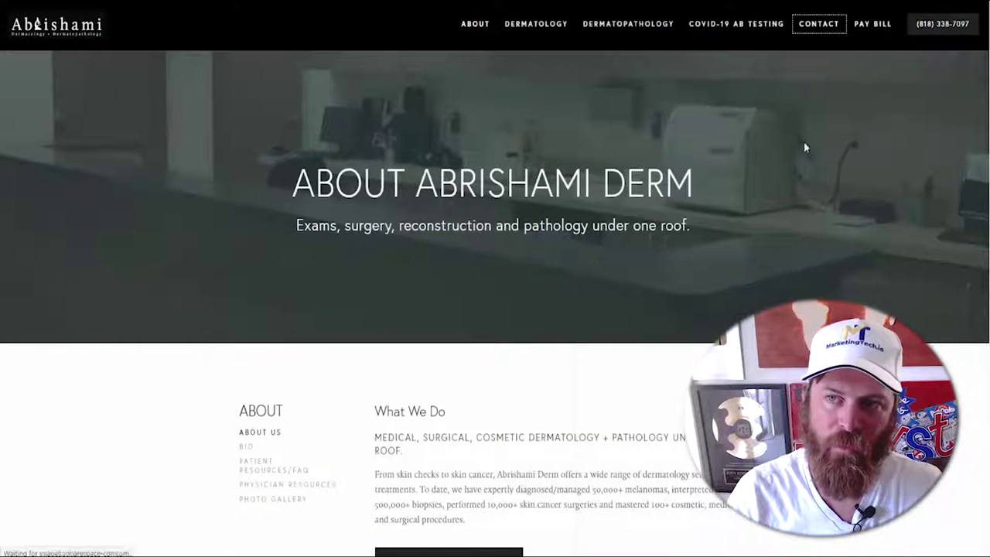
Copy the clinic's email address from the Our Office section of the contact page
left_click_drag(341, 176, 259, 177)
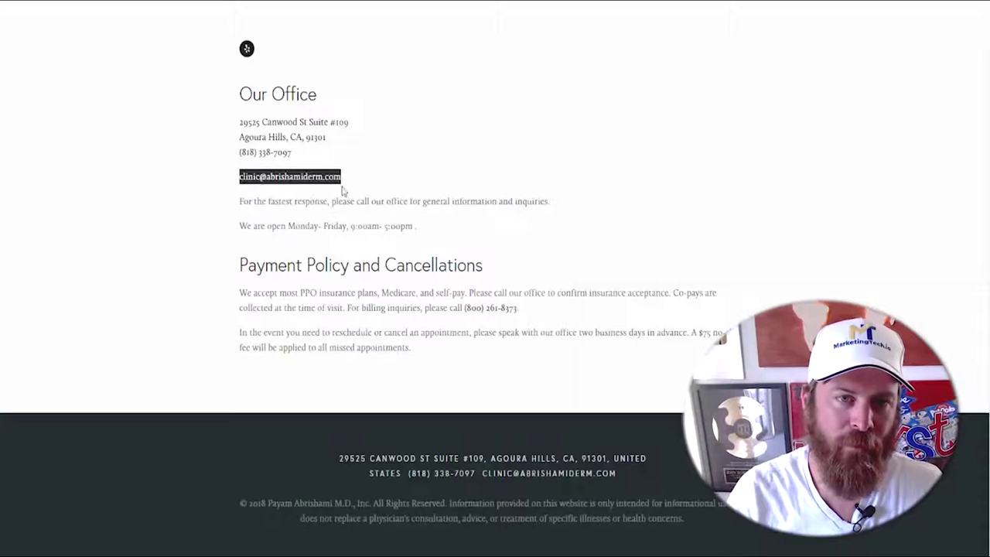
right_click(321, 177)
left_click(354, 183)
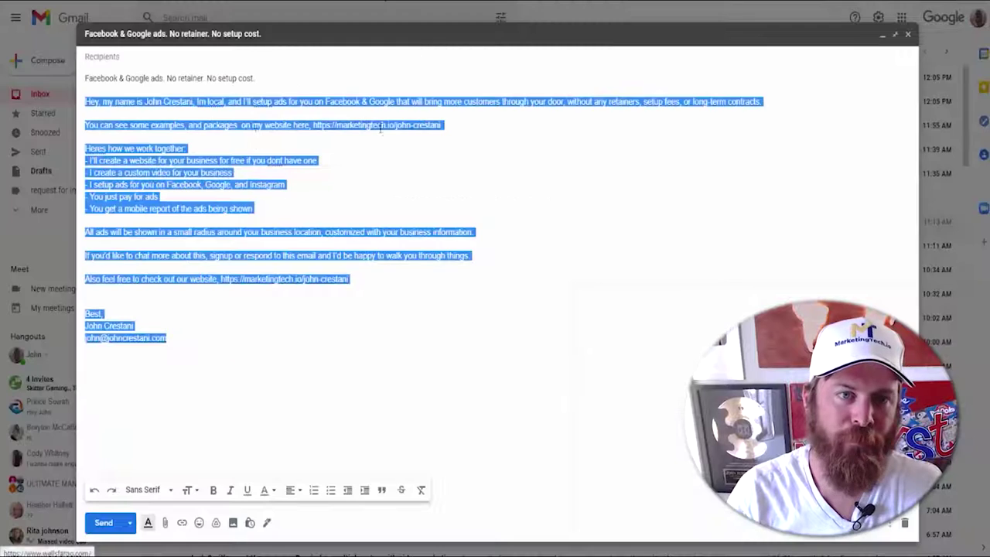
Return to Gmail, close the filled draft and start a new blank message
left_click(452, 263)
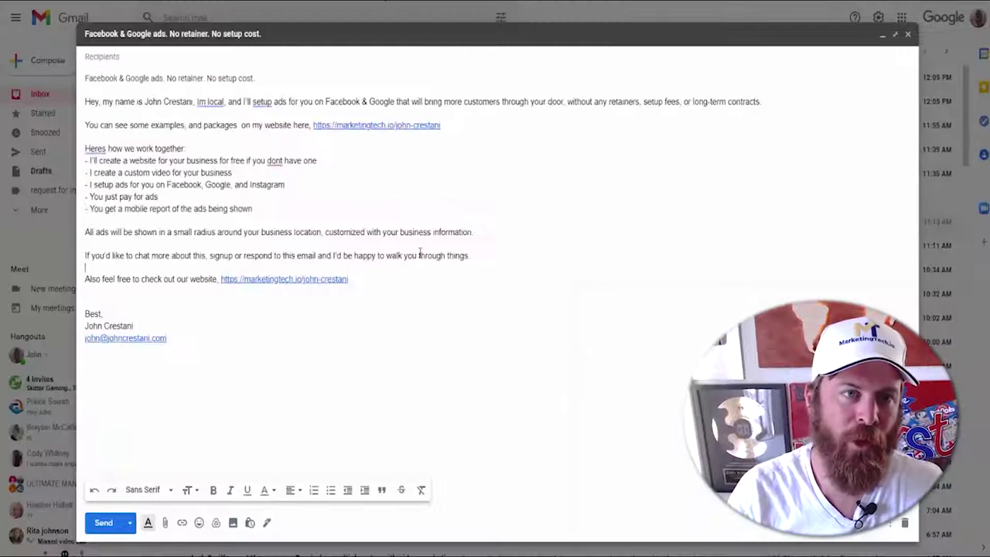
left_click(908, 34)
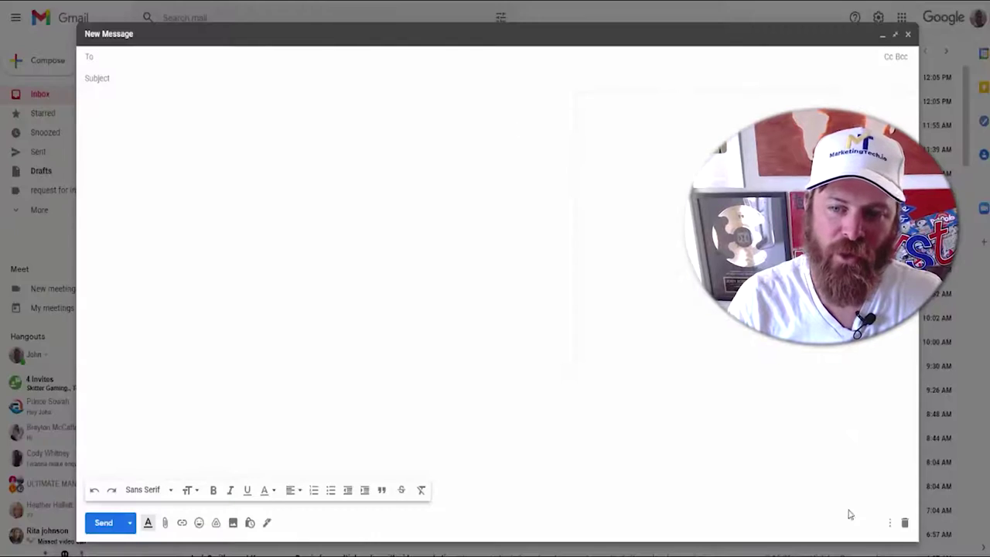
Address the message to the clinic's copied email and reuse the template document's line "Facebook & google ads. No retainer. No setup cost." as its subject
left_click(117, 56)
key("ctrl+v")
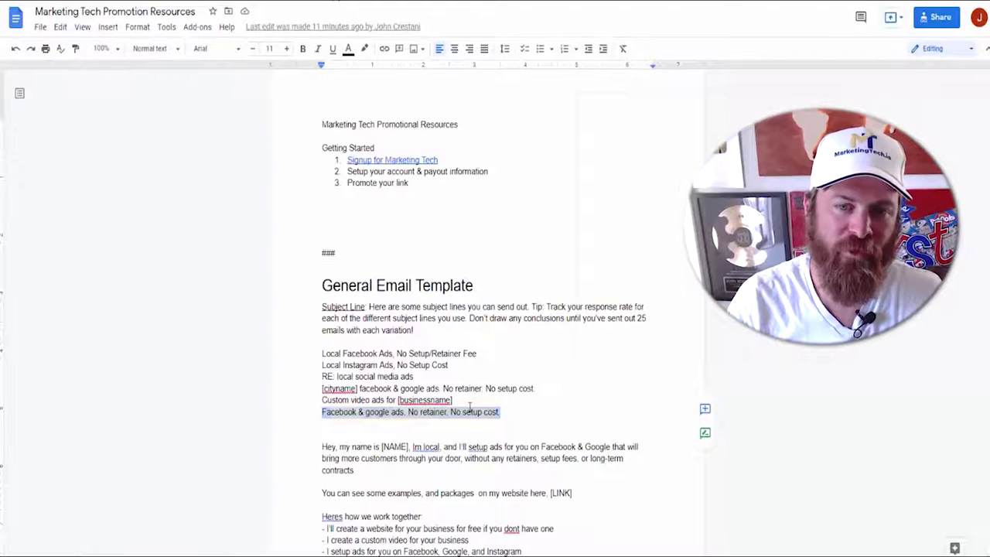
right_click(441, 400)
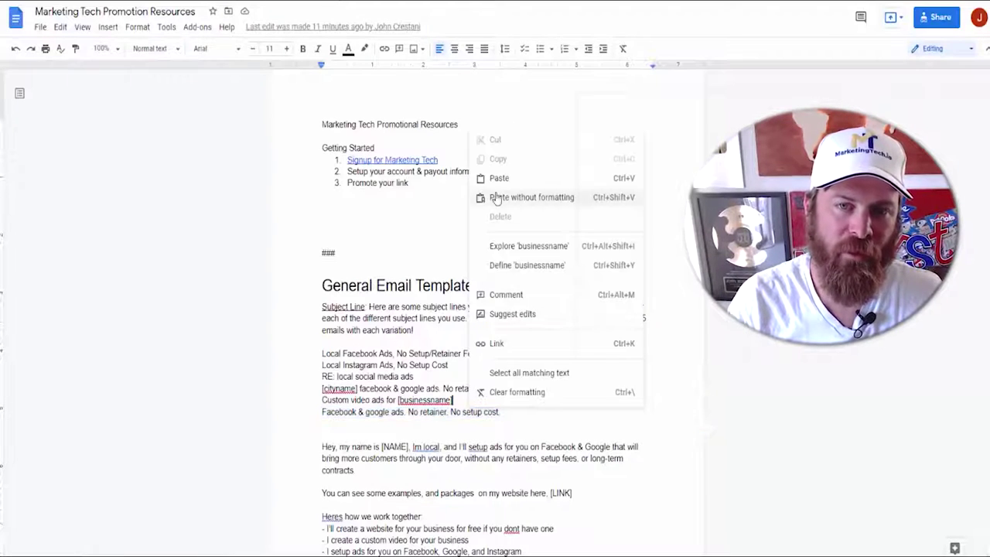
left_click(512, 410)
left_click_drag(503, 413, 280, 414)
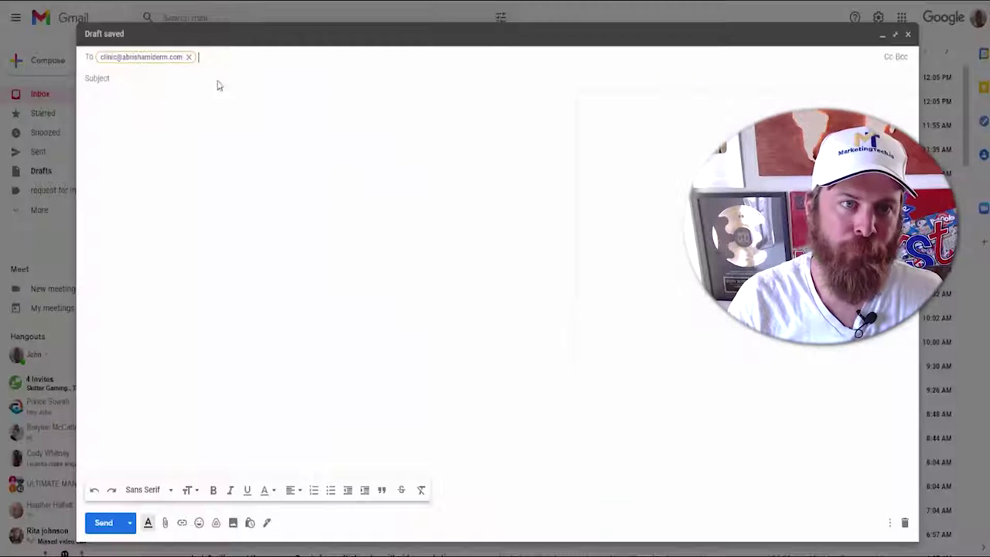
left_click(142, 91)
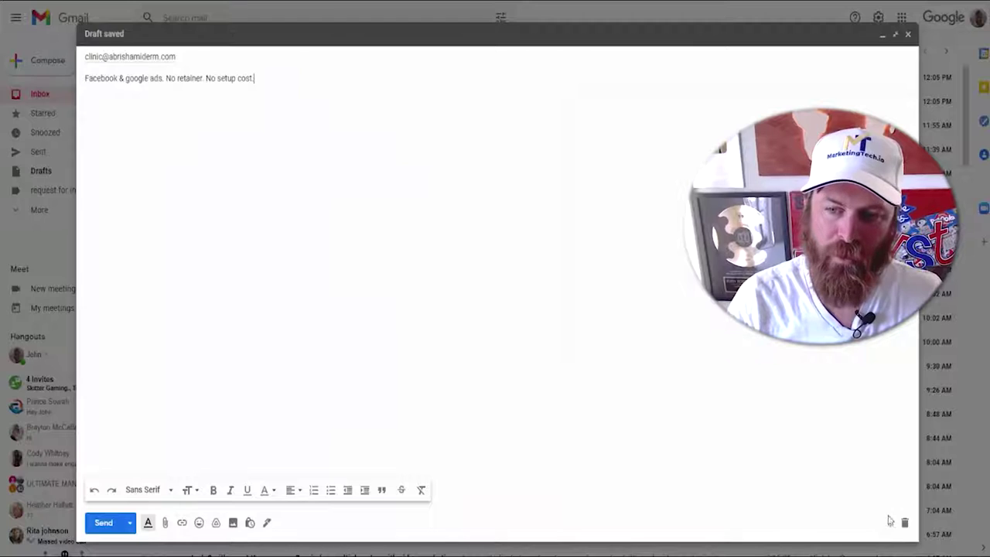
Insert the saved pitch template into the body of the message to the clinic
left_click(890, 523)
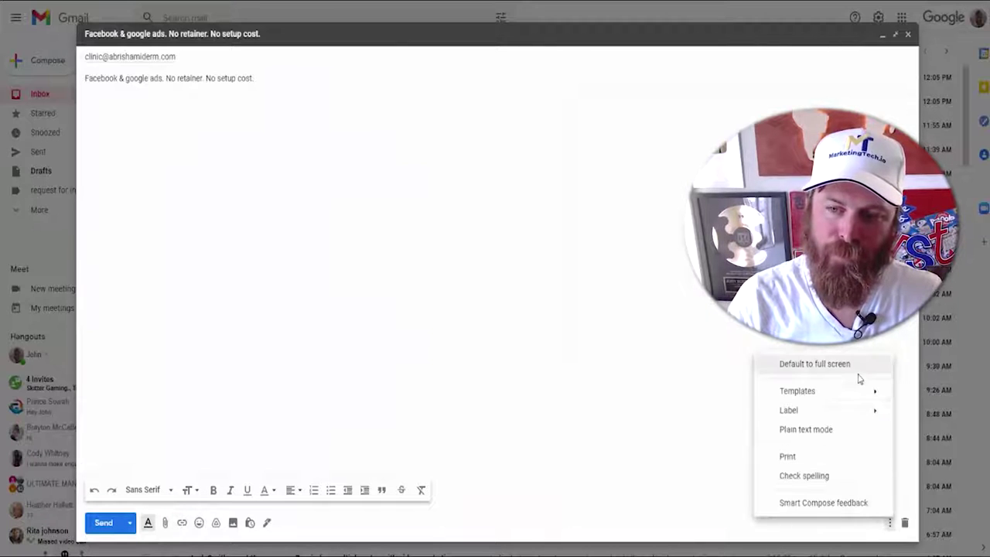
mouse_move(854, 397)
left_click(681, 413)
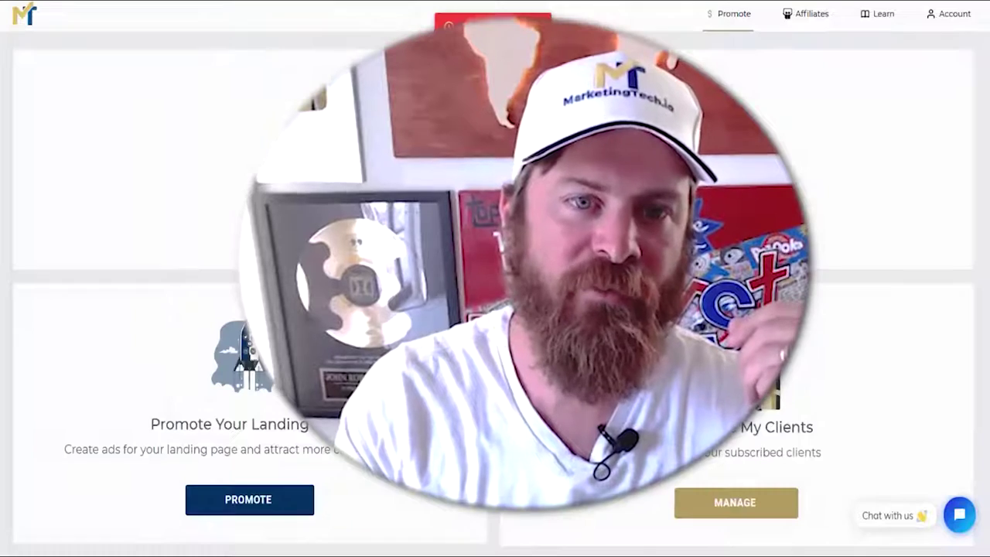
Switch to the MarketingTech dashboard and read the message about what the clients are paying per month
left_click_drag(345, 124, 688, 153)
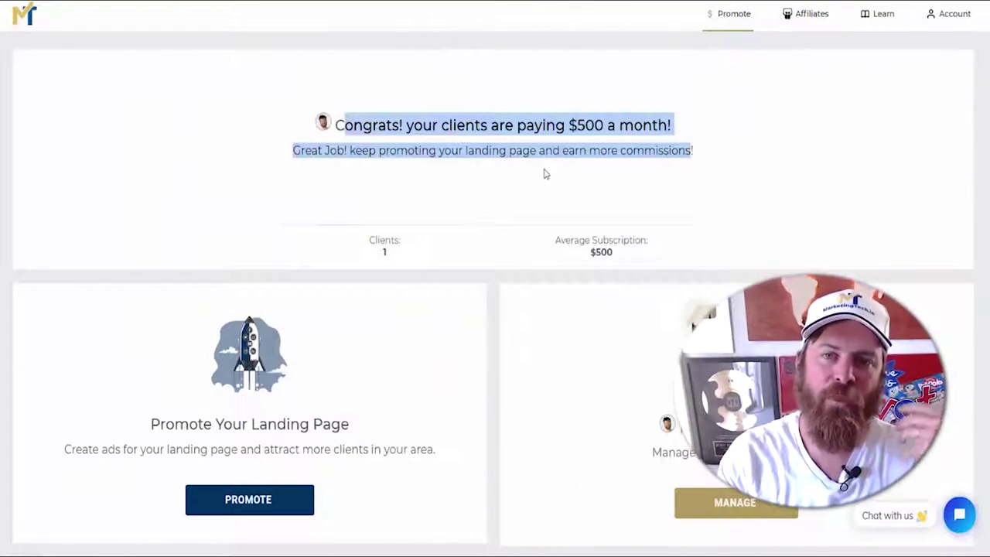
left_click(546, 183)
left_click_drag(354, 125, 686, 157)
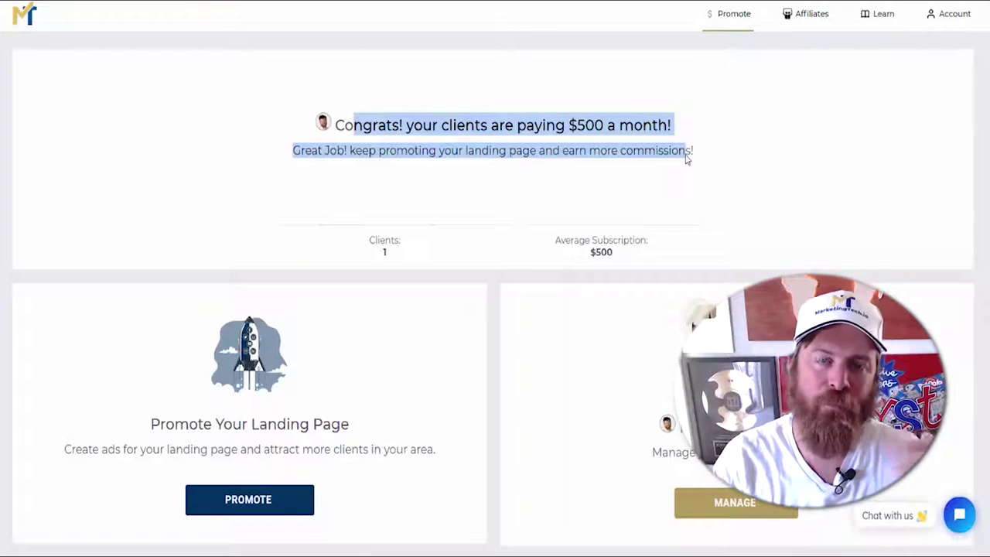
left_click(686, 161)
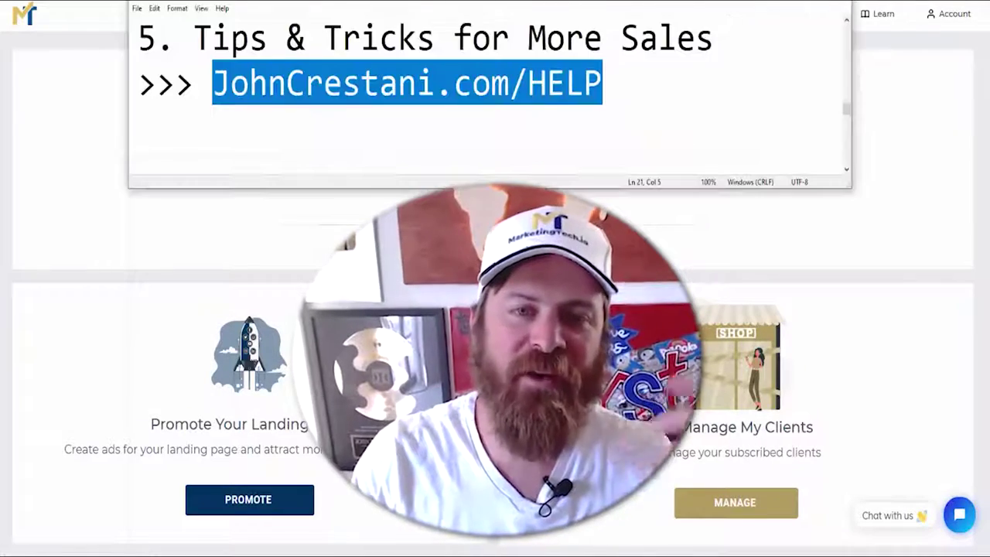
Switch to the Notepad outline and review its title and the "Signup for Free" step with both signup addresses
scroll(382, 96, "up", 6)
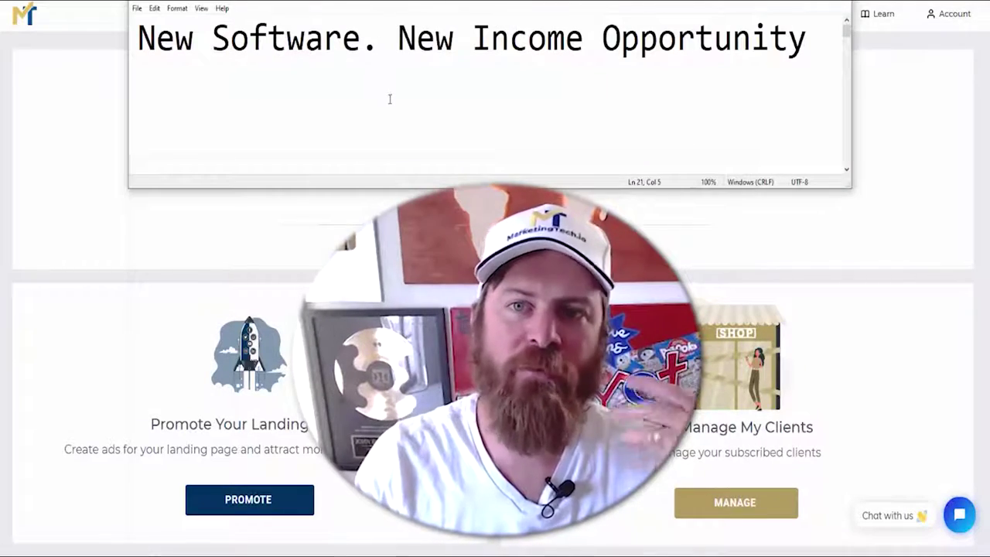
left_click_drag(361, 43, 697, 54)
left_click_drag(584, 48, 588, 66)
scroll(497, 91, "down", 2)
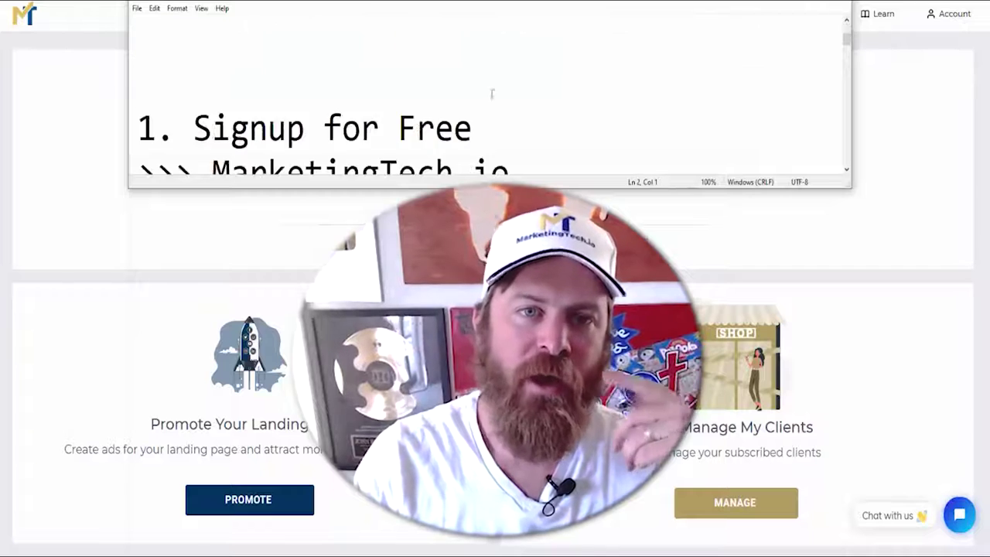
scroll(433, 74, "up", 1)
left_click_drag(195, 83, 397, 83)
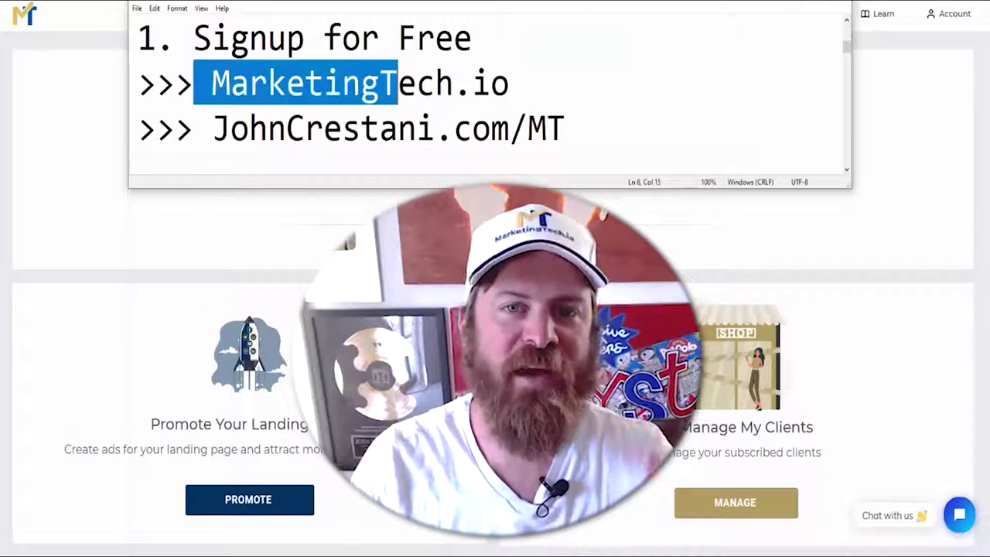
left_click(516, 84)
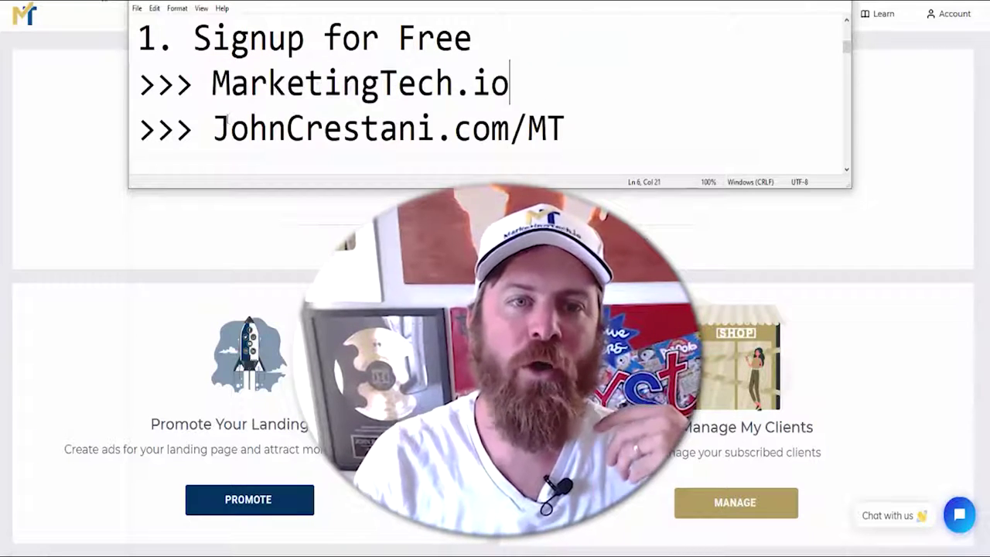
left_click_drag(231, 127, 547, 129)
left_click(565, 129)
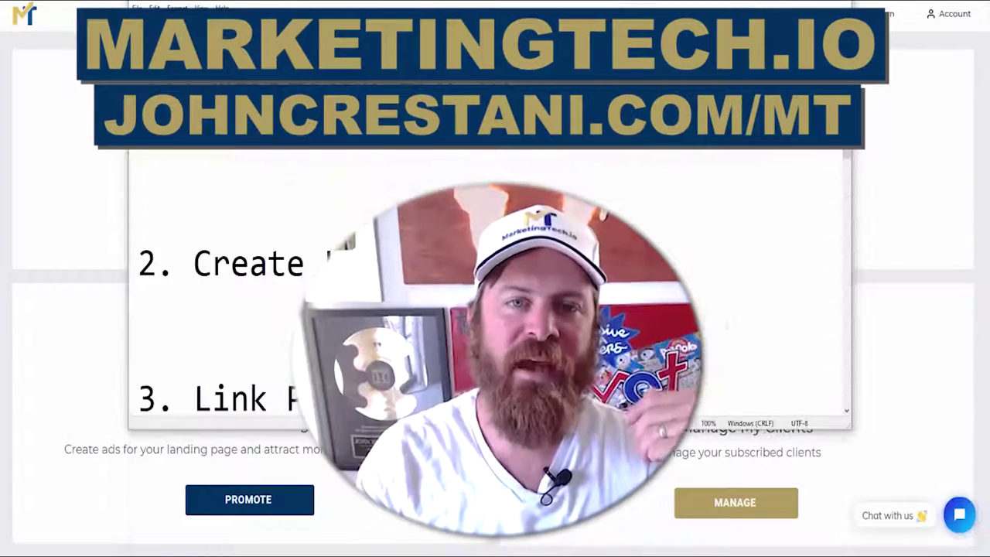
Review the rest of the outline, from step 2 through "Promote Your Link" to the help address under "Tips & Tricks for More Sales"
left_click_drag(229, 258, 459, 303)
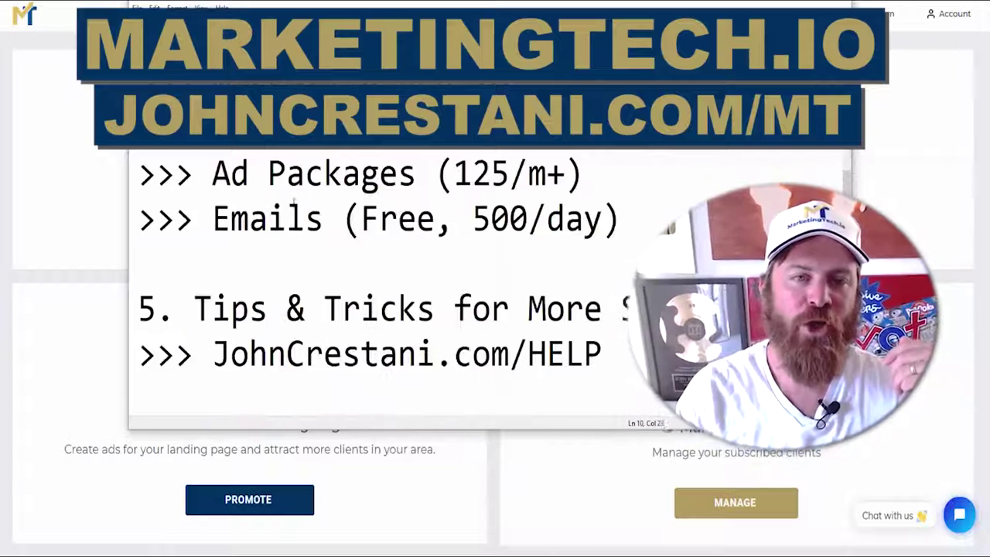
scroll(371, 309, "up", 1)
left_click_drag(212, 265, 492, 266)
left_click(212, 263)
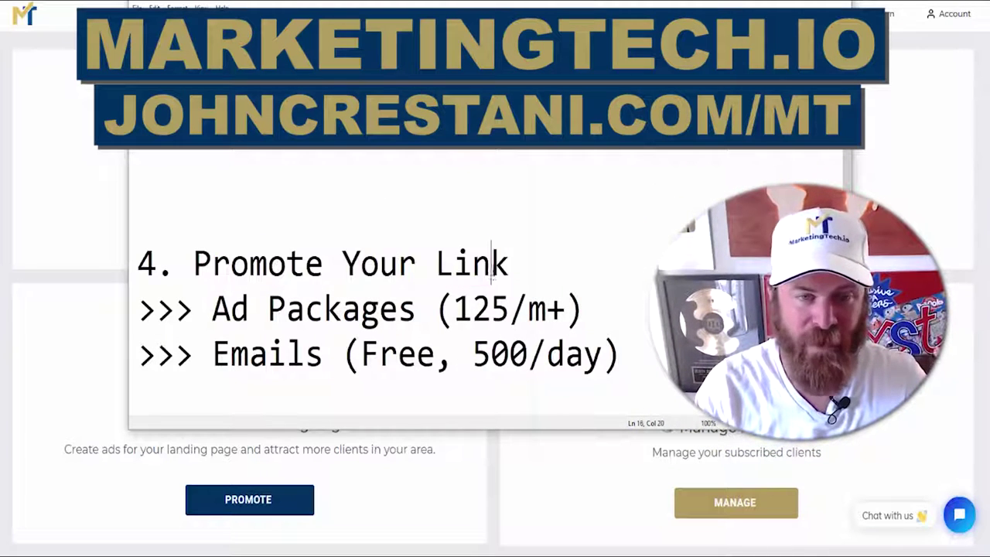
left_click_drag(212, 263, 564, 354)
left_click(551, 355)
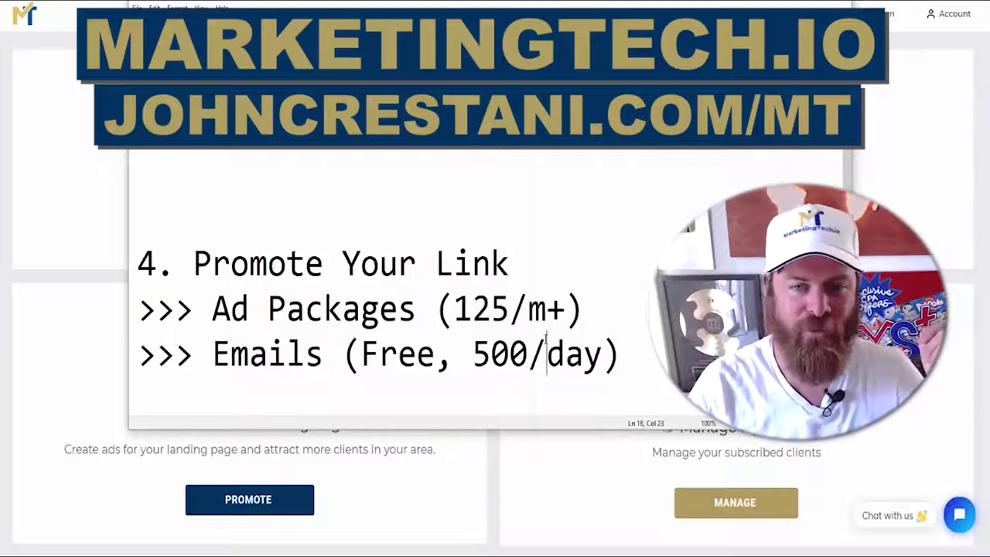
scroll(538, 341, "down", 1)
left_click_drag(271, 308, 215, 353)
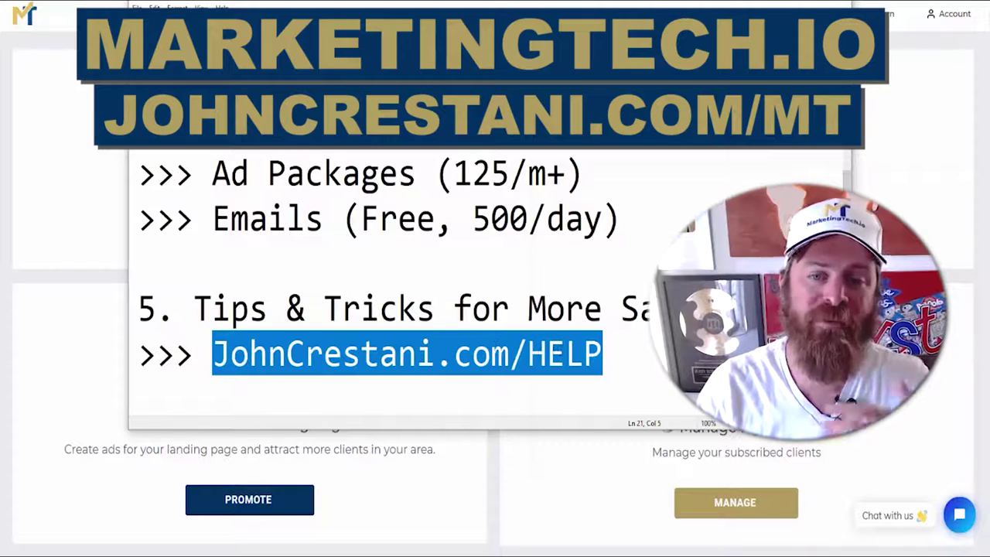
left_click(584, 353)
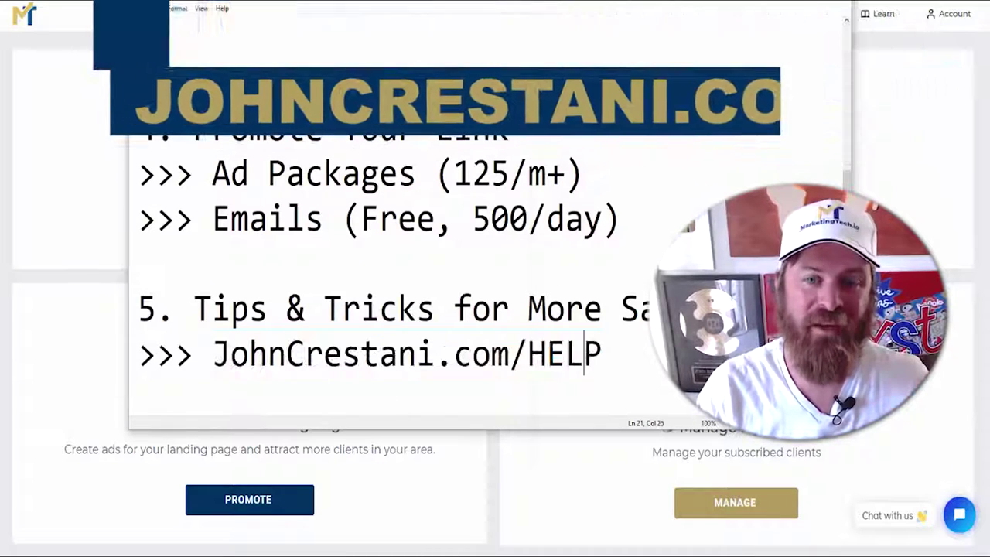
scroll(489, 354, "down", 1)
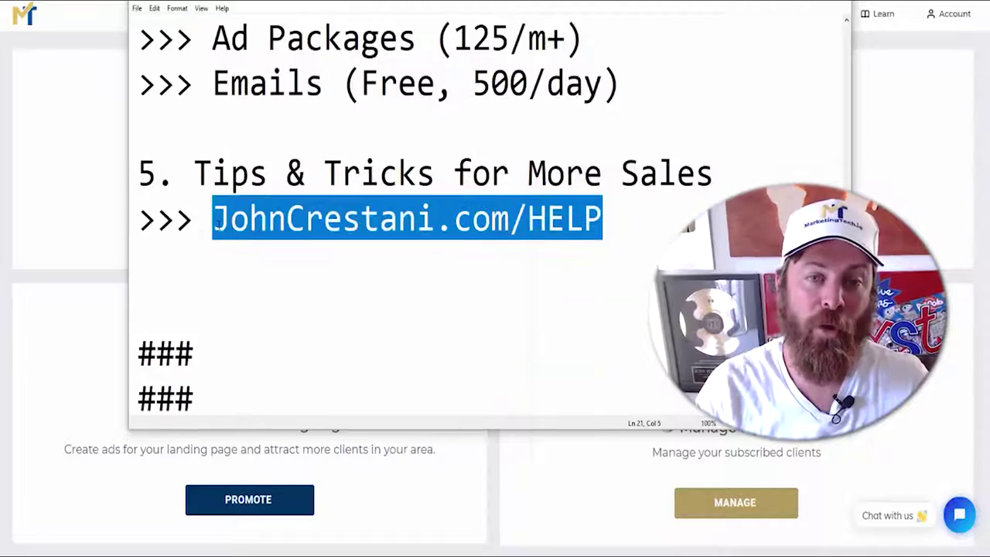
left_click(249, 219)
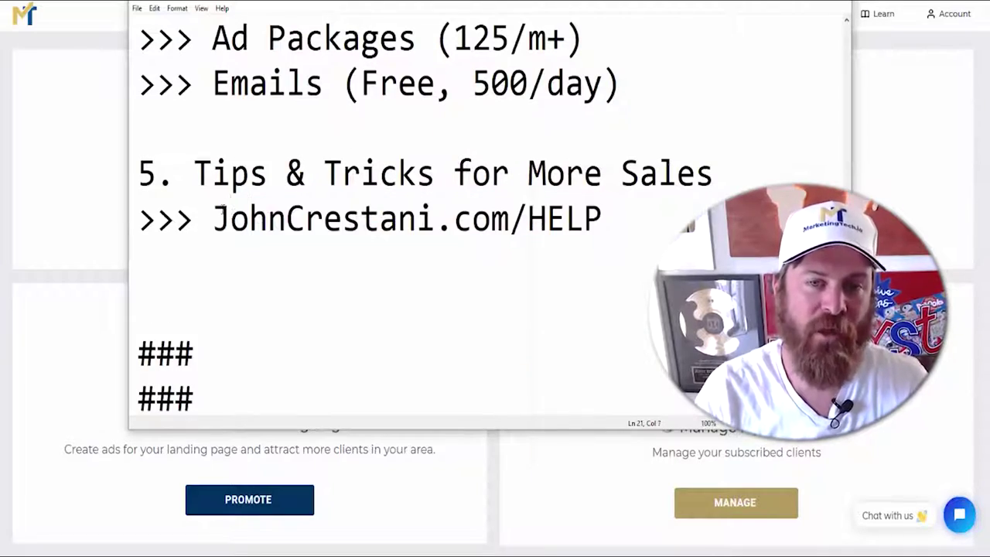